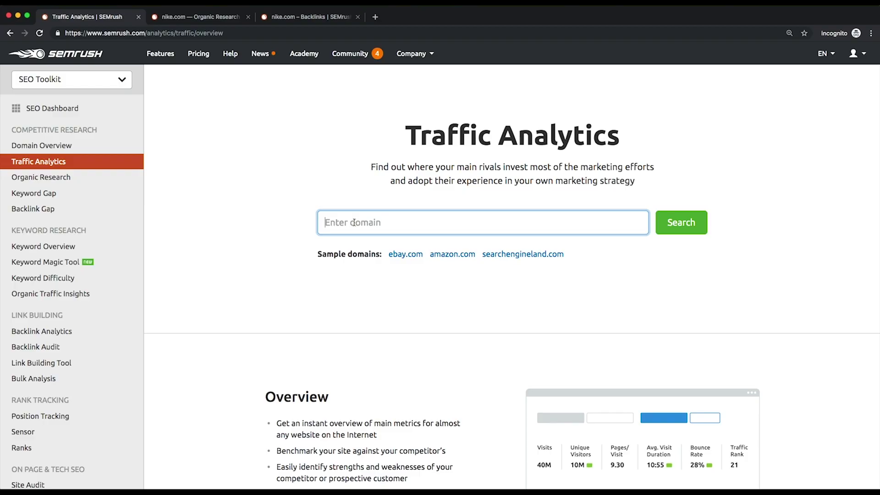
Step: Analyze nike.com in Traffic Analytics and review its May 2019 6.32 pages per visit and 06:11 duration
text(nike.com)
click(697, 231)
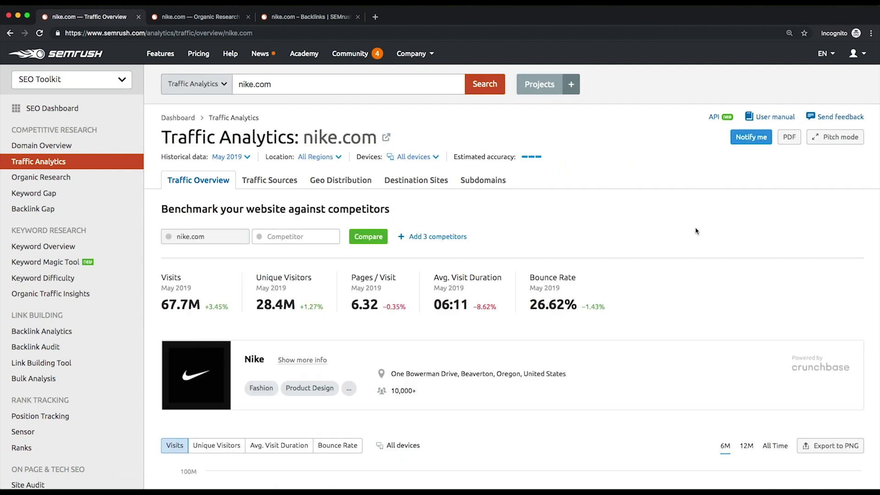
scroll(697, 230, down, 3)
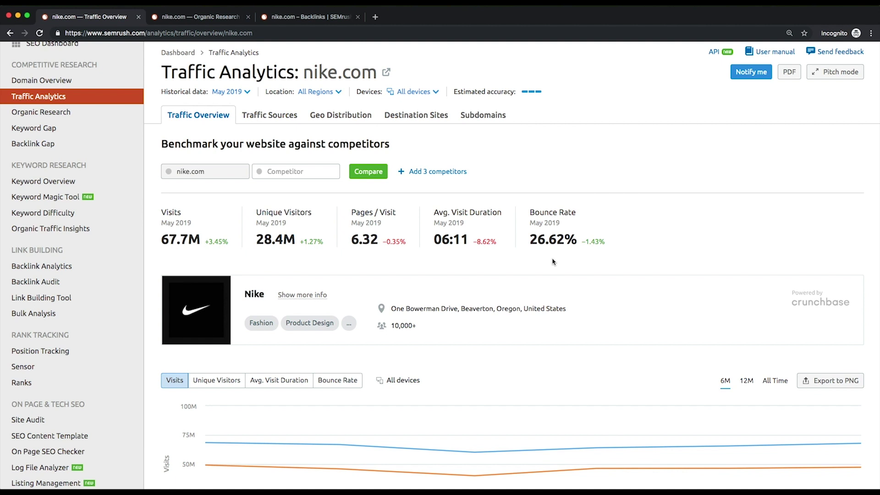
scroll(554, 262, down, 3)
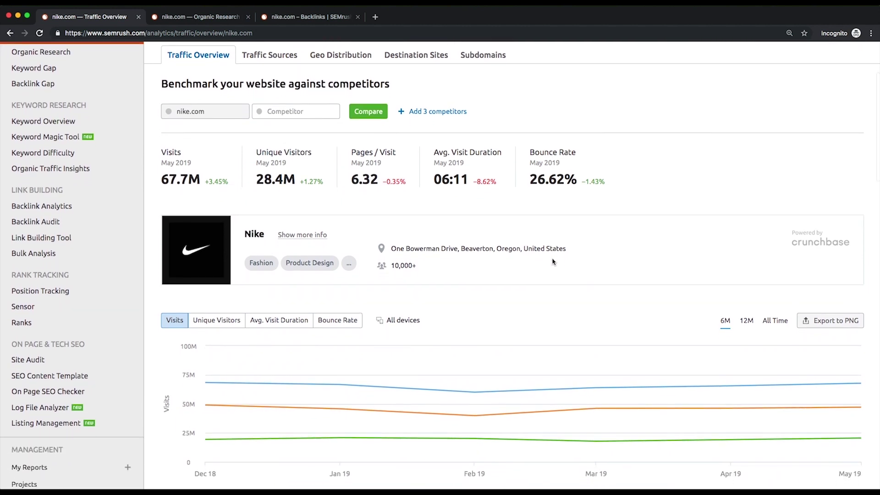
Step: Set the trend chart to All Time and cycle through unique visitors, visit duration and bounce rate
scroll(553, 262, down, 1)
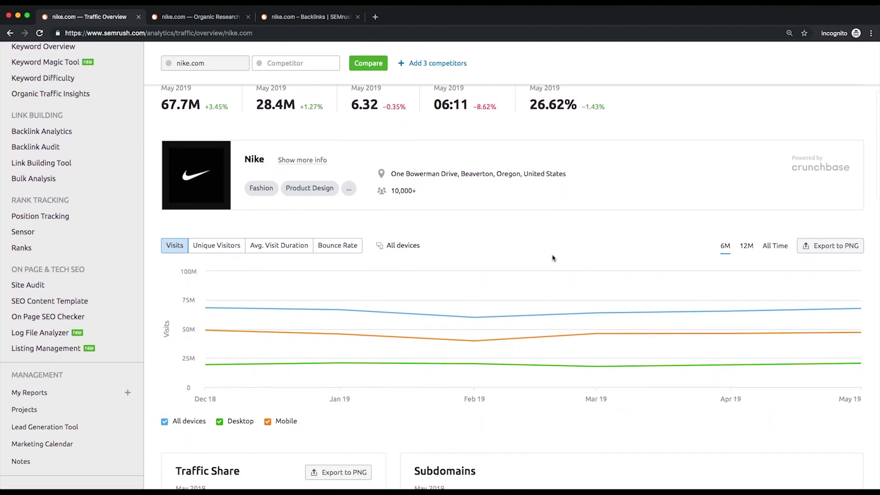
click(766, 247)
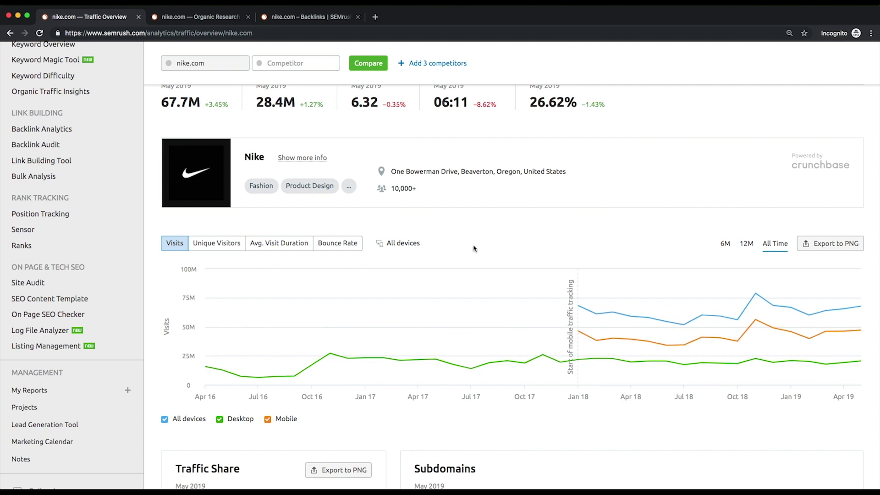
click(220, 244)
click(285, 249)
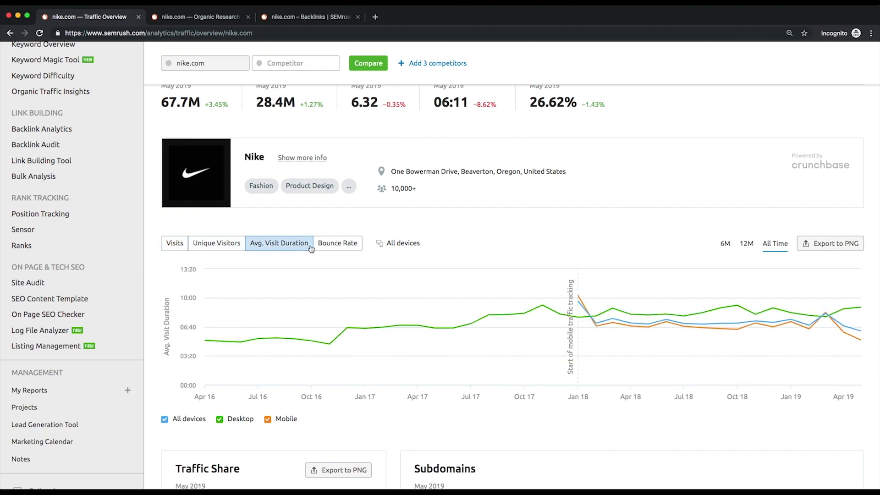
click(334, 246)
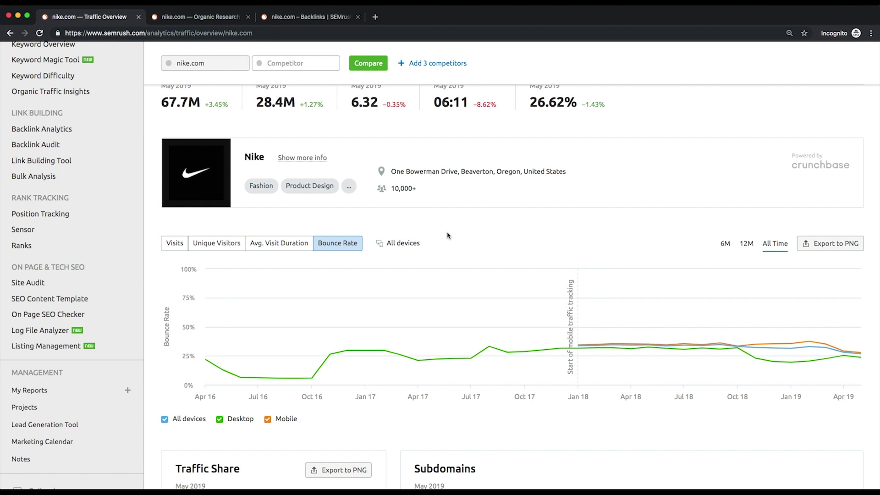
Step: Scroll to the May 2019 traffic sources split: referral 32.69%, direct 31.17%, search 25.12%
scroll(448, 235, down, 5)
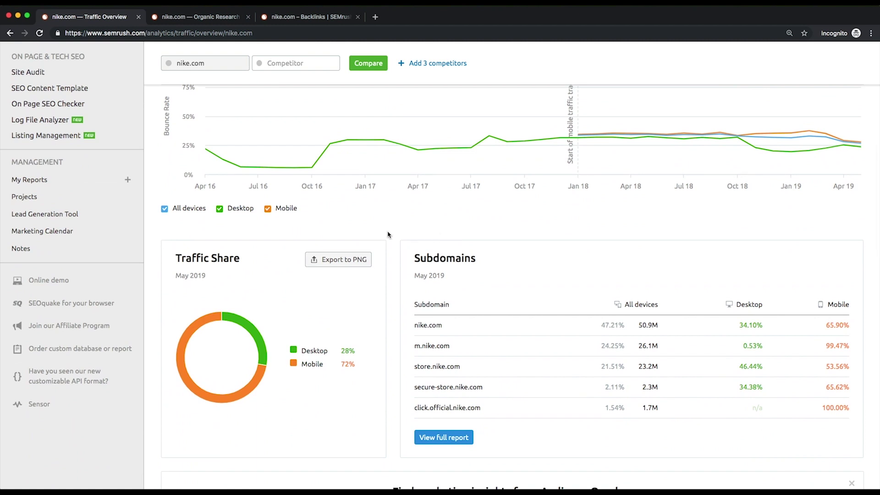
scroll(413, 236, down, 2)
scroll(388, 247, down, 1)
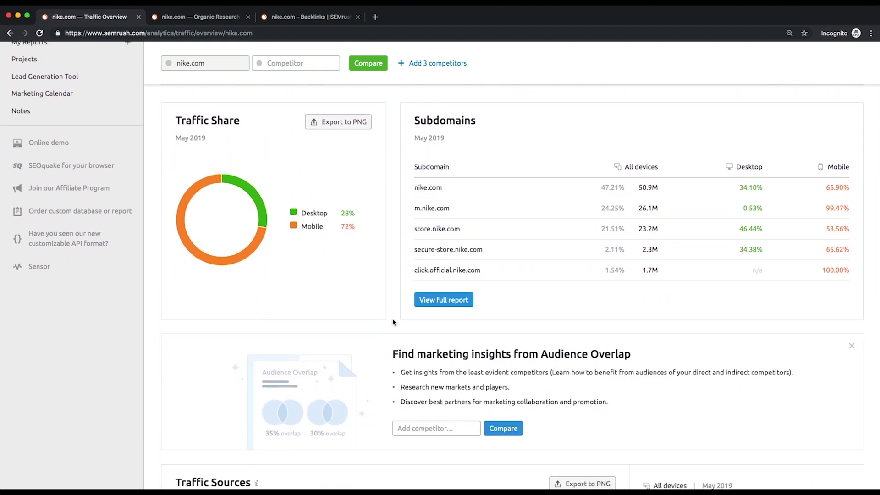
scroll(395, 323, down, 3)
scroll(428, 359, down, 4)
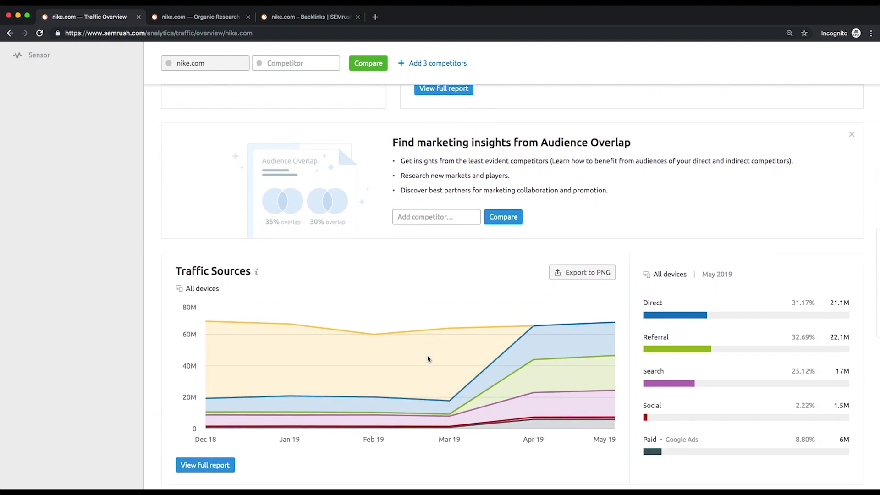
scroll(427, 359, down, 1)
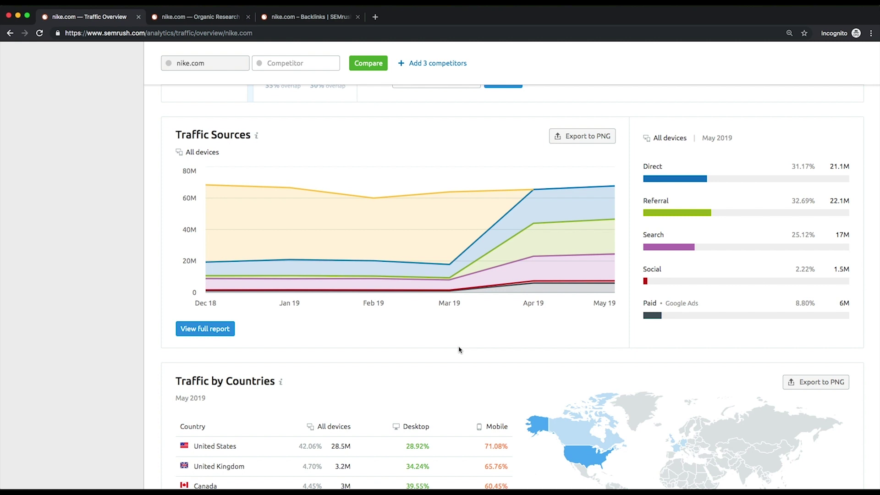
Step: Compare nike.com against adidas.com, finishline.com, footlocker.com and hibbett.com
scroll(460, 350, up, 10)
scroll(452, 350, up, 10)
click(297, 238)
click(278, 255)
click(393, 239)
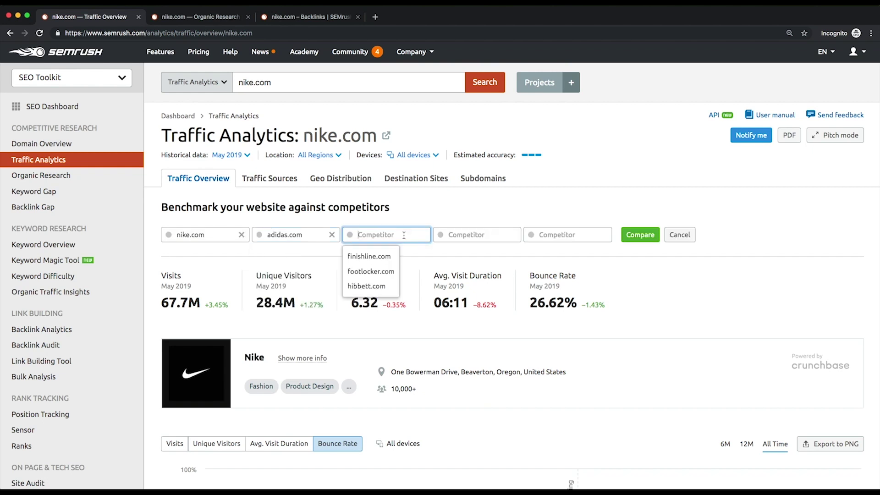
click(370, 256)
click(453, 255)
click(543, 255)
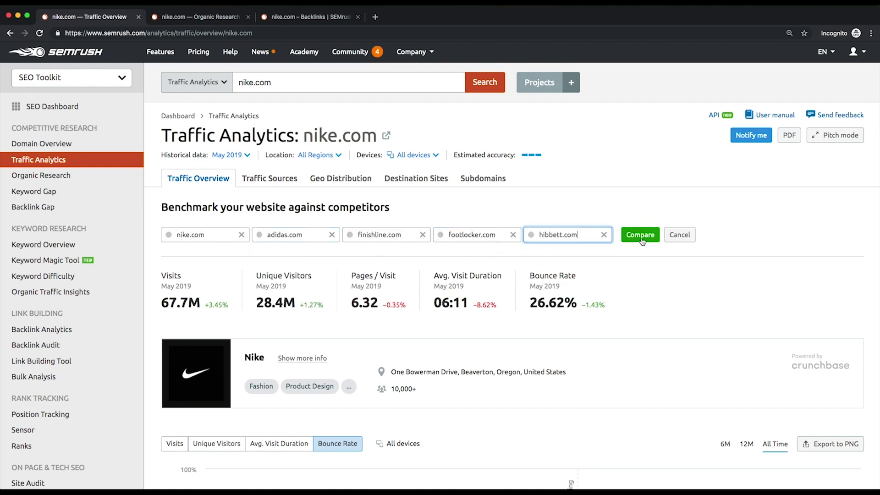
click(649, 239)
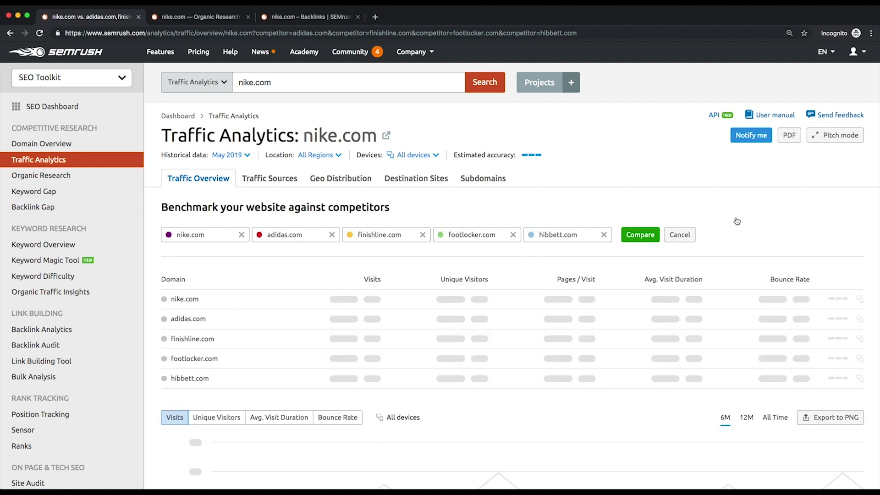
Step: Set the comparison chart to All Time and view unique visitors, visit duration and bounce rate
scroll(752, 218, down, 2)
scroll(752, 218, down, 5)
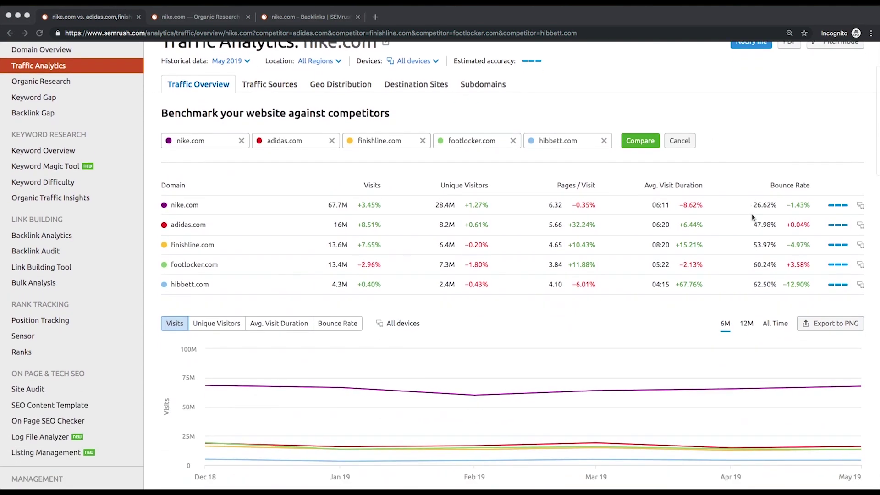
click(774, 274)
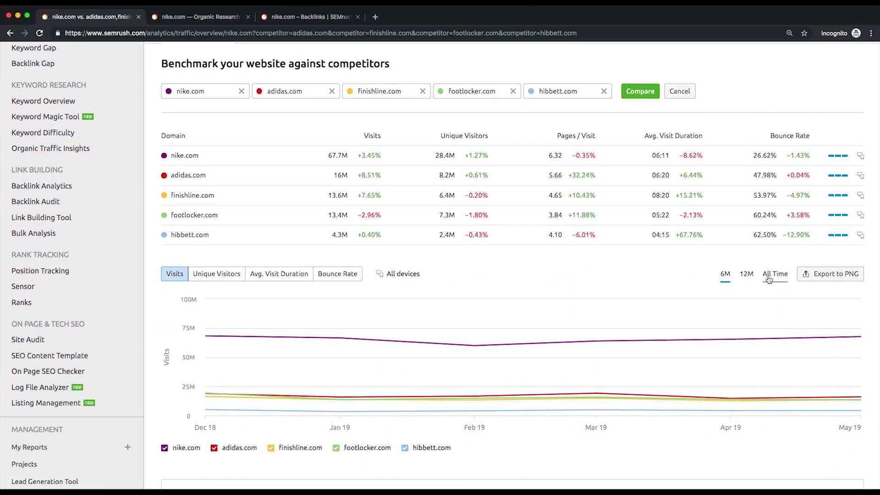
click(216, 274)
click(295, 281)
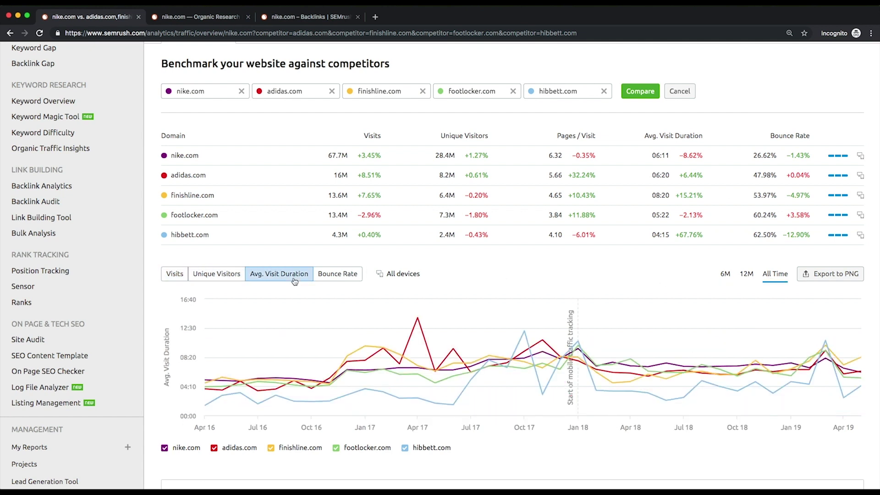
click(344, 278)
scroll(436, 111, up, 3)
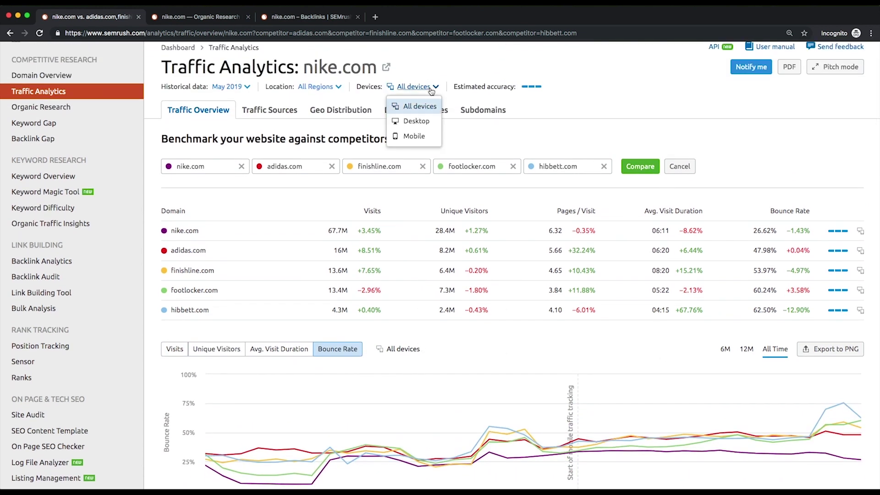
scroll(434, 260, down, 2)
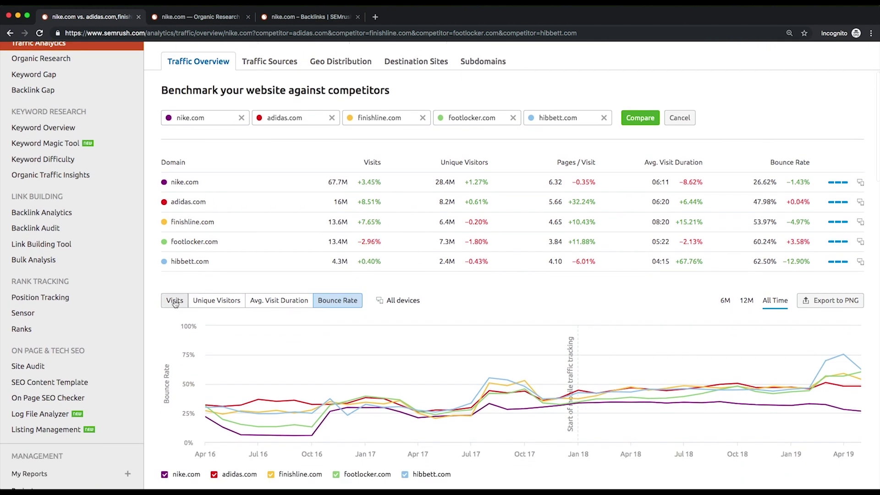
scroll(440, 256, down, 4)
scroll(443, 256, down, 6)
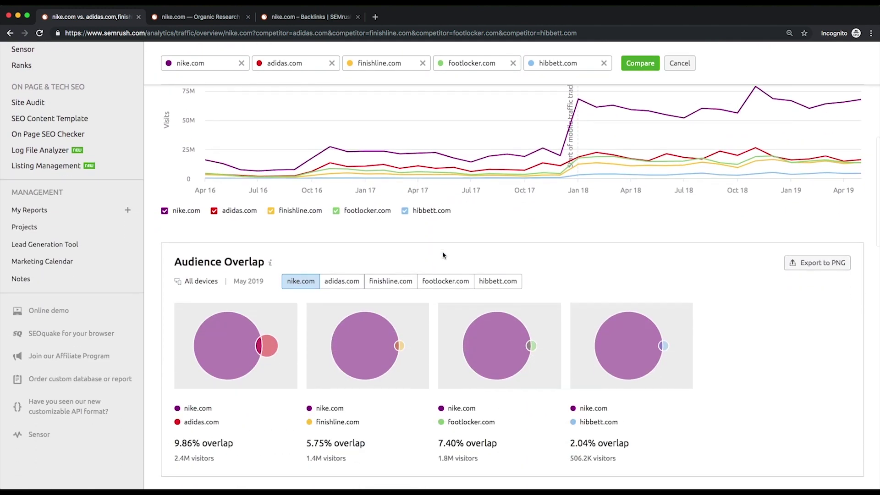
scroll(443, 255, down, 5)
scroll(592, 206, down, 1)
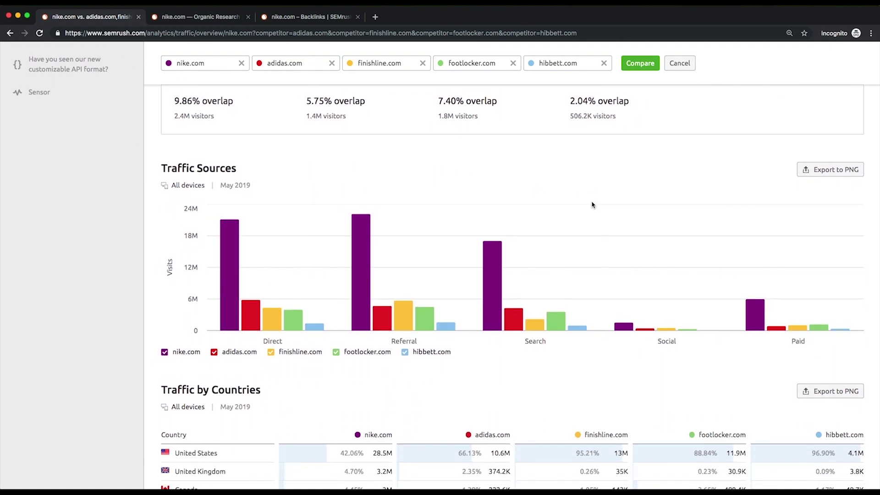
scroll(592, 205, down, 5)
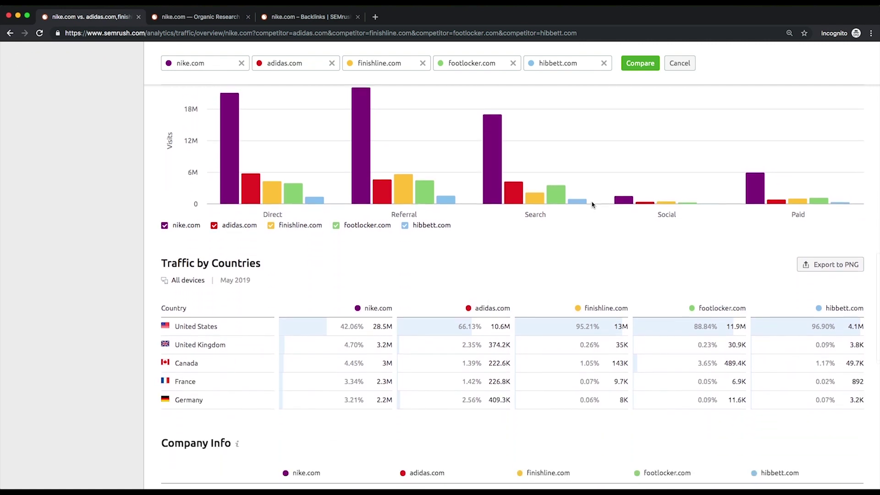
scroll(592, 205, down, 4)
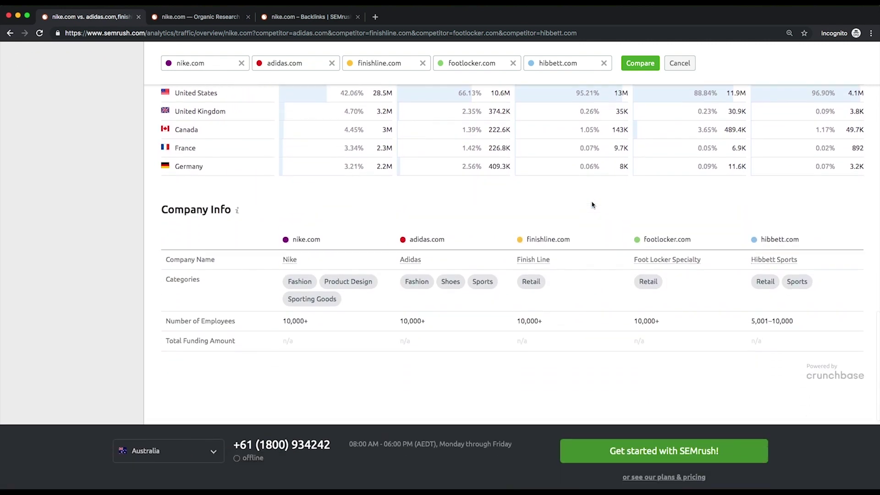
scroll(591, 206, up, 4)
scroll(591, 208, up, 1)
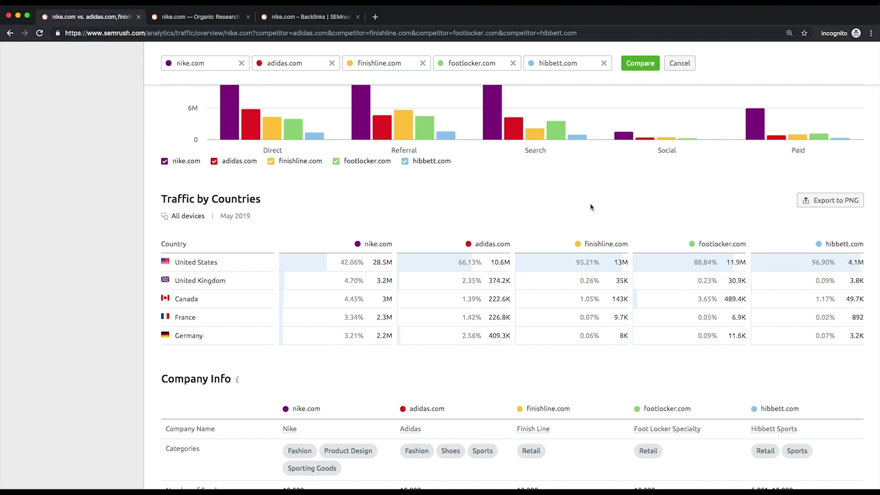
scroll(591, 207, up, 5)
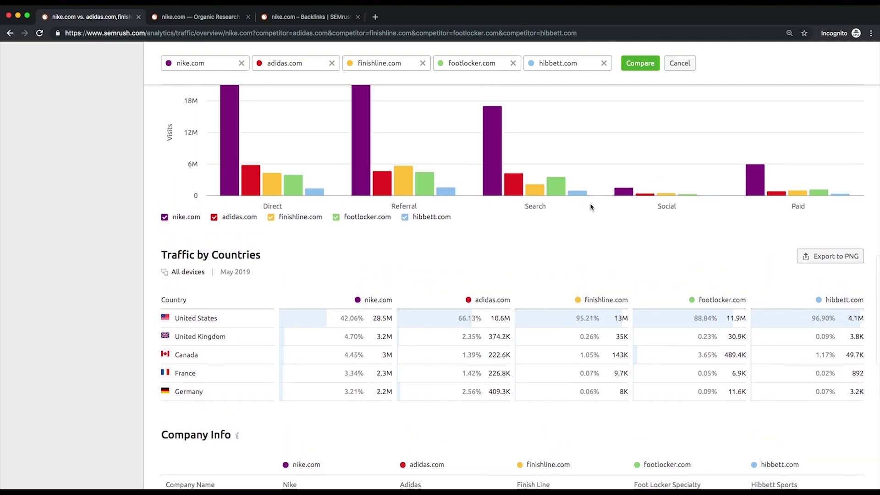
scroll(591, 206, up, 9)
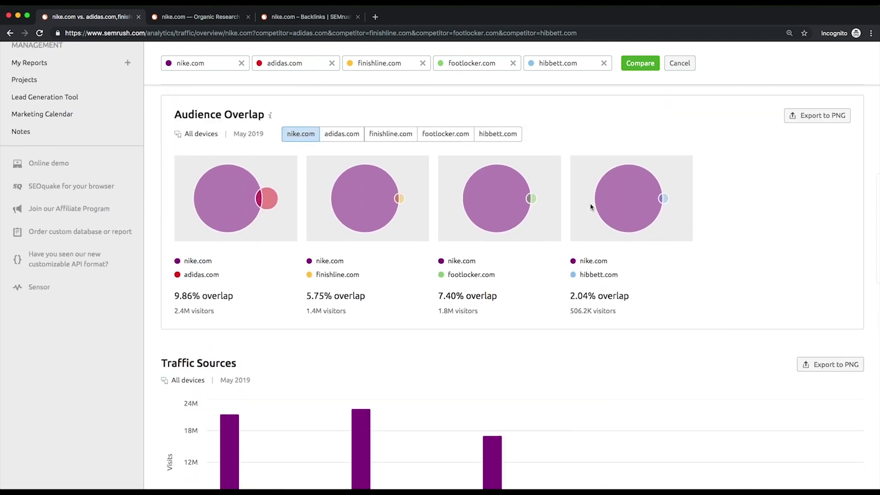
scroll(590, 207, up, 6)
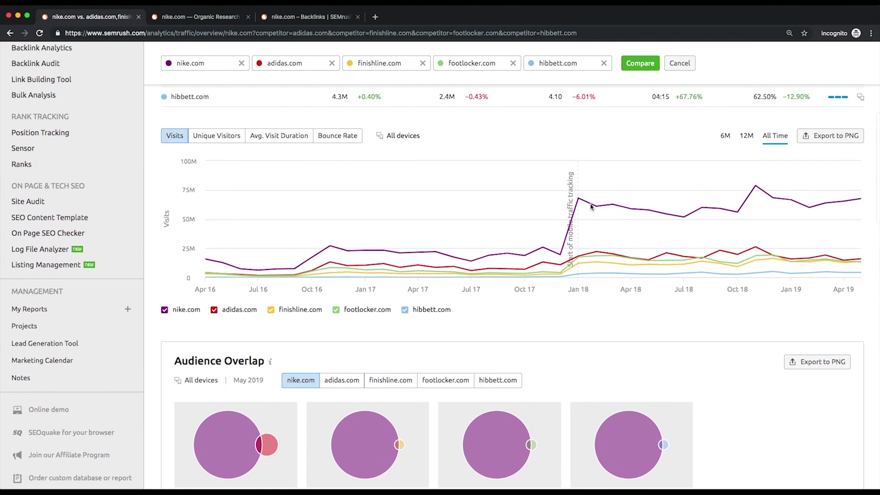
scroll(591, 207, up, 4)
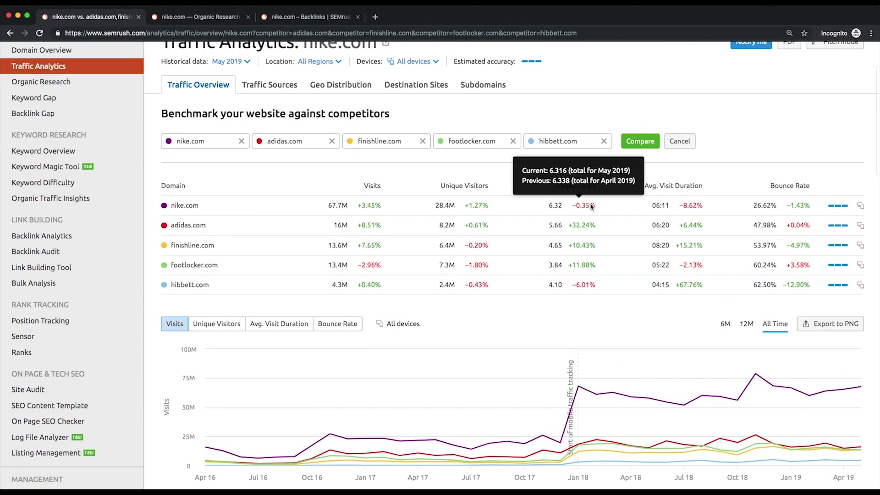
scroll(590, 204, up, 1)
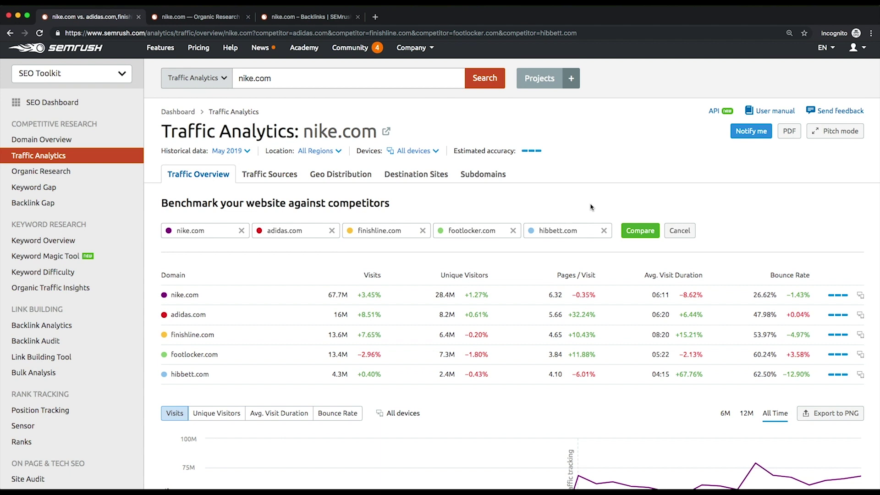
Step: Look over the nike.com Organic Research page in its browser tab
click(228, 17)
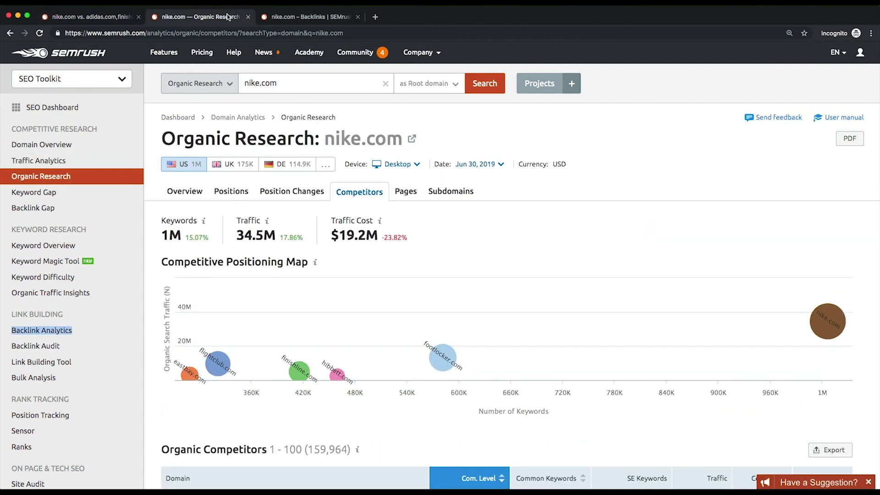
scroll(541, 219, down, 6)
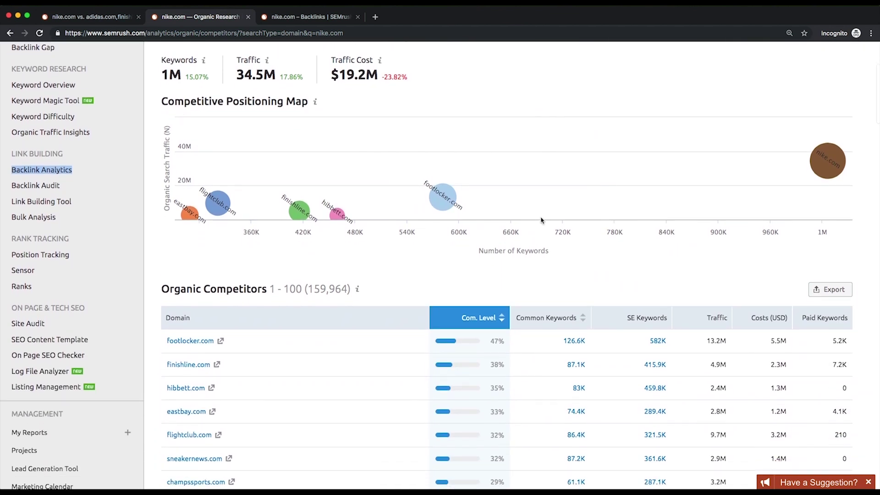
scroll(541, 220, down, 2)
scroll(541, 220, up, 6)
scroll(541, 221, up, 1)
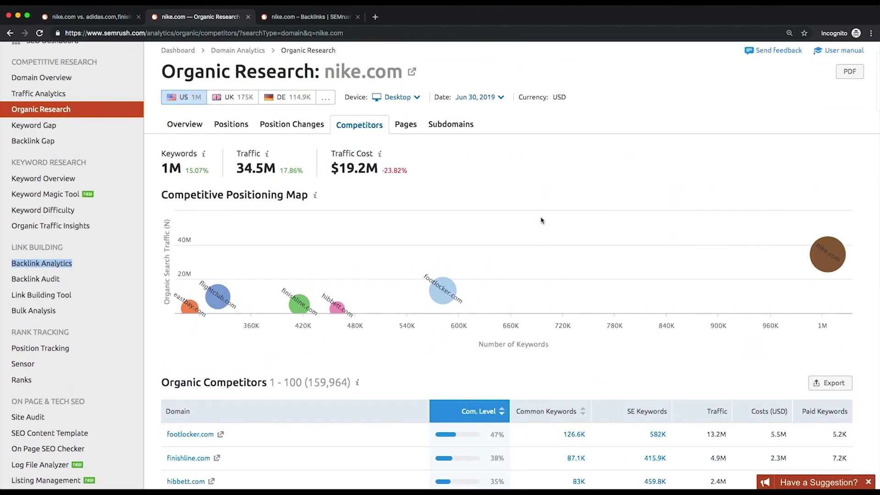
Step: Check nike.com's backlink Domain Competitors, led by adidas.com at 24% competition level
click(335, 19)
scroll(507, 175, down, 5)
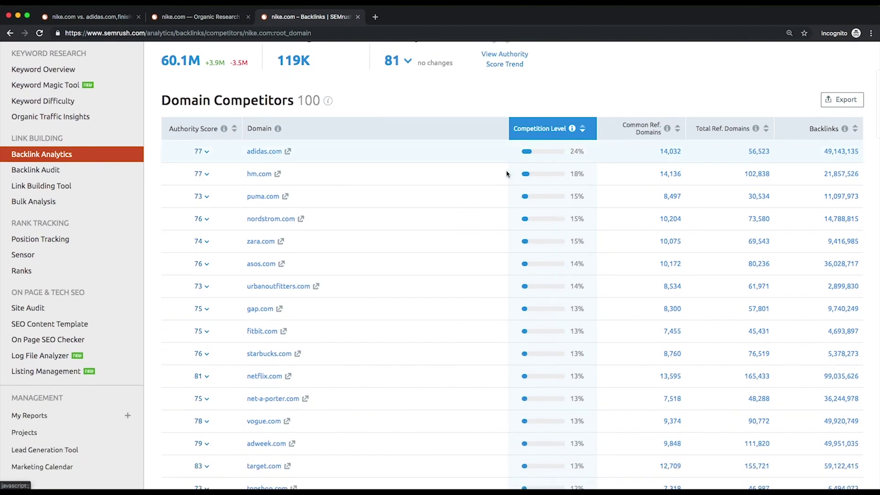
scroll(508, 174, up, 10)
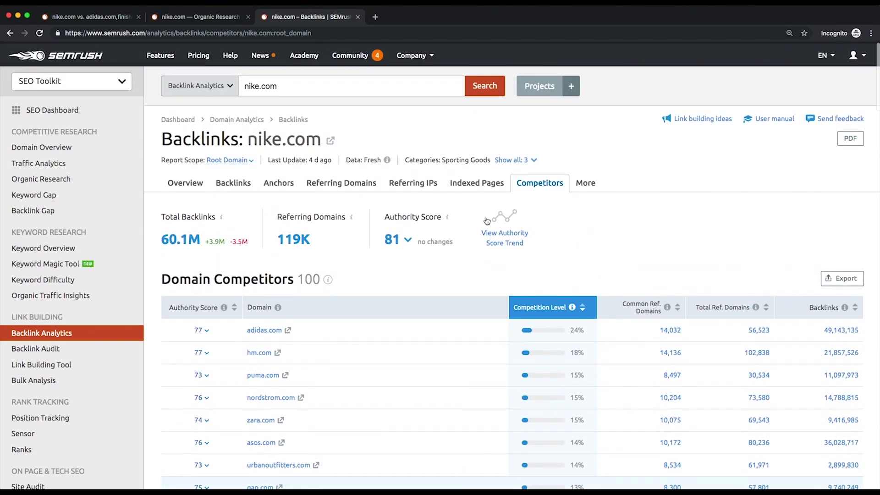
key(super+1)
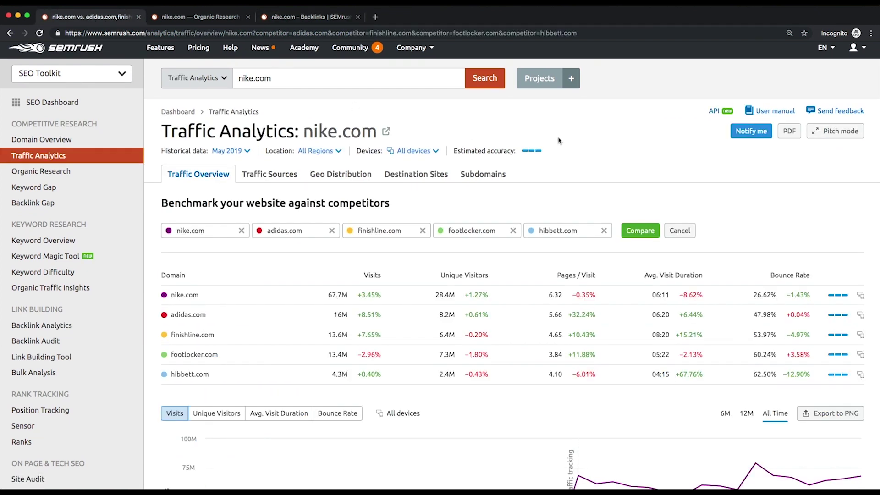
click(790, 133)
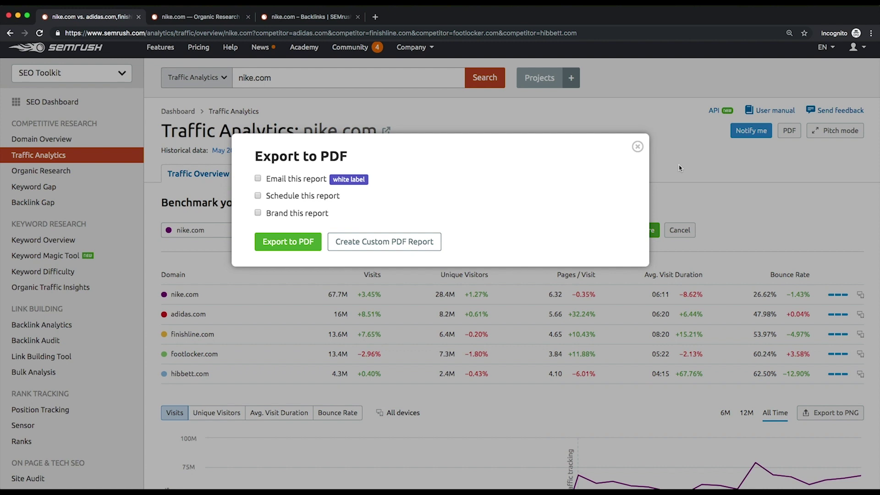
click(637, 147)
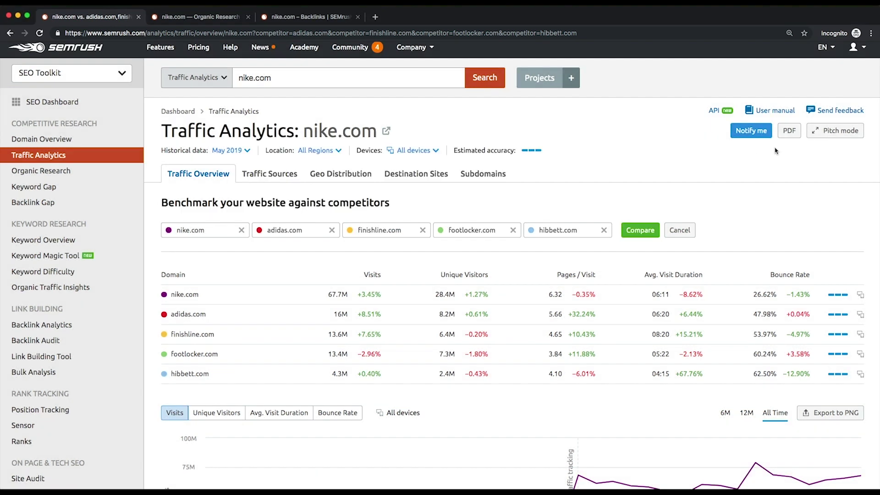
click(826, 136)
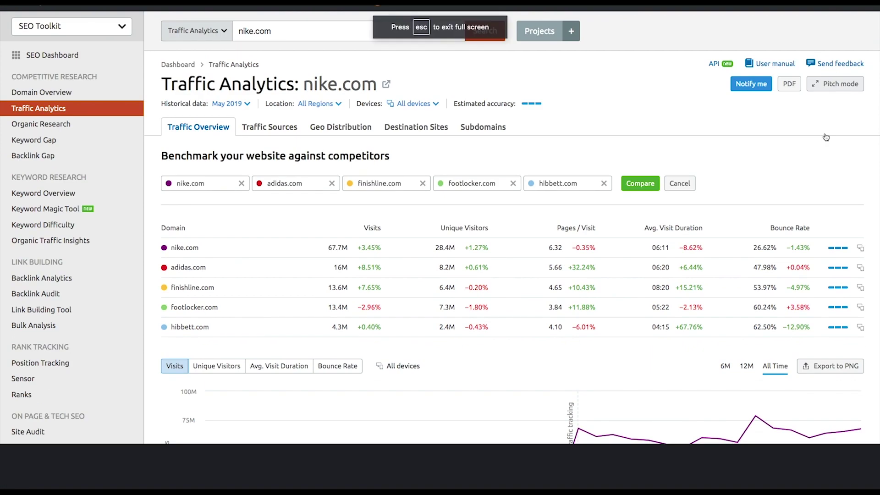
scroll(737, 162, down, 5)
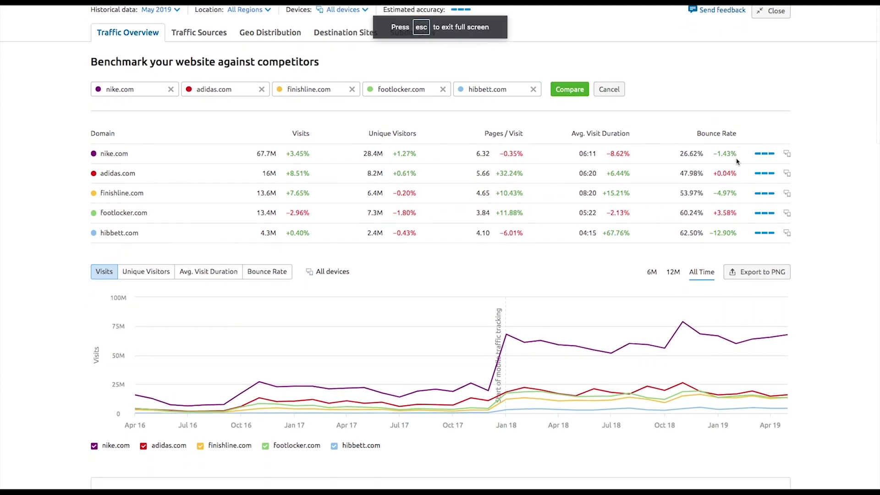
scroll(737, 161, down, 2)
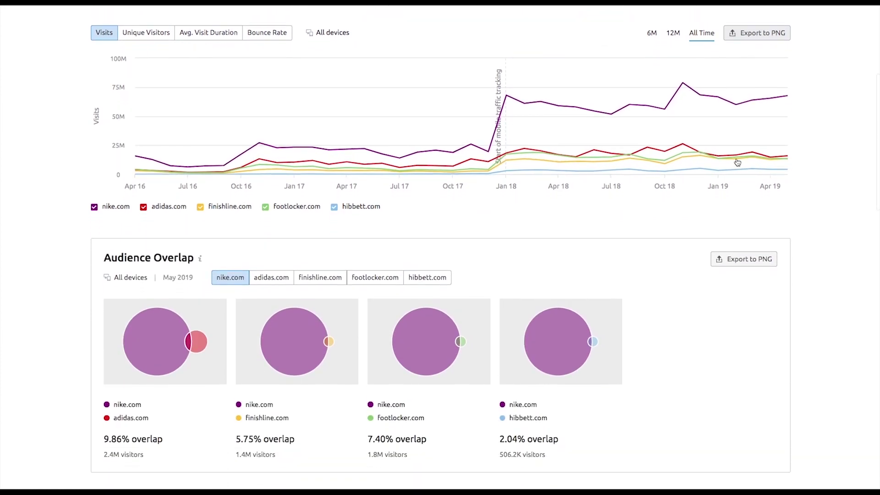
scroll(737, 162, up, 6)
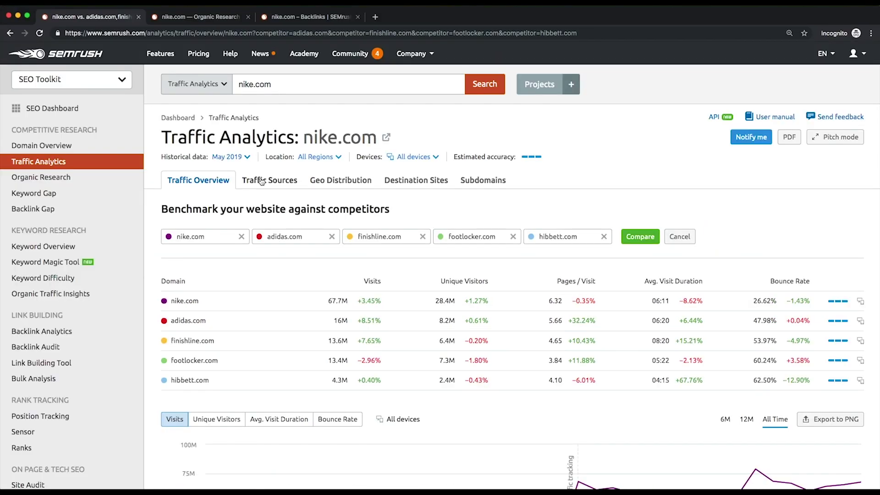
Step: Show nike.com's Traffic Sources report down to the details table of 20,089 sources
click(262, 181)
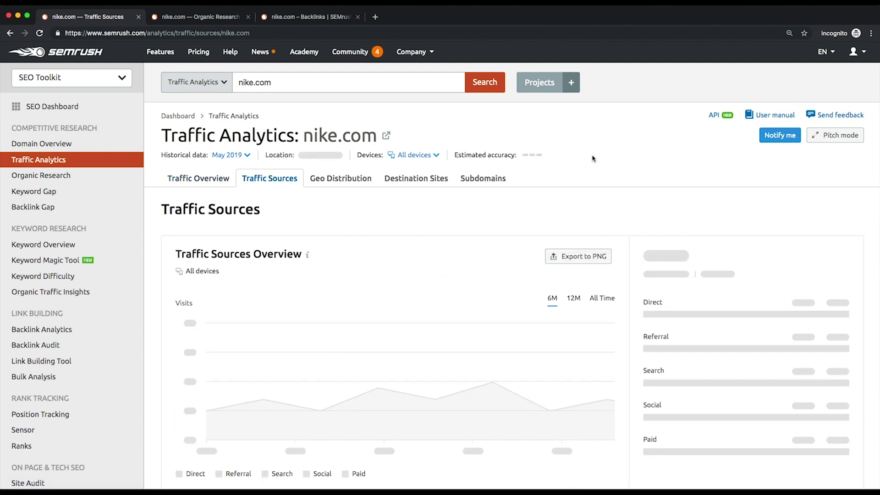
scroll(593, 159, down, 3)
scroll(709, 157, down, 2)
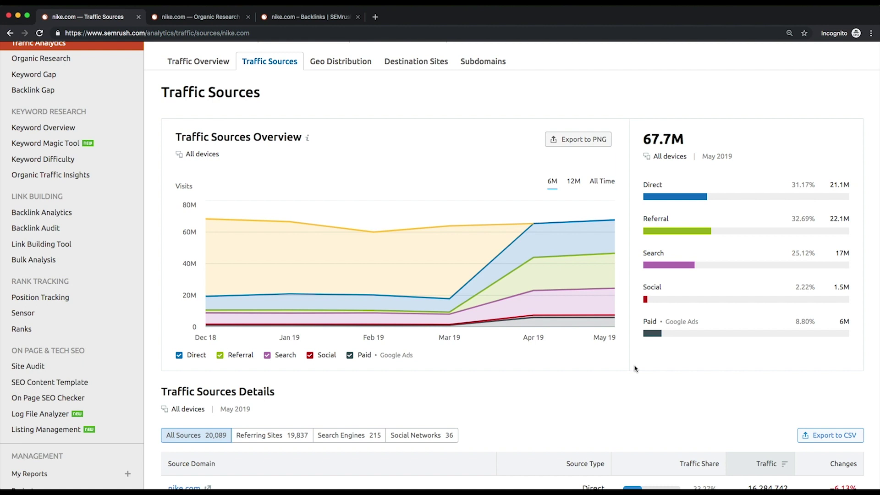
scroll(615, 396, down, 5)
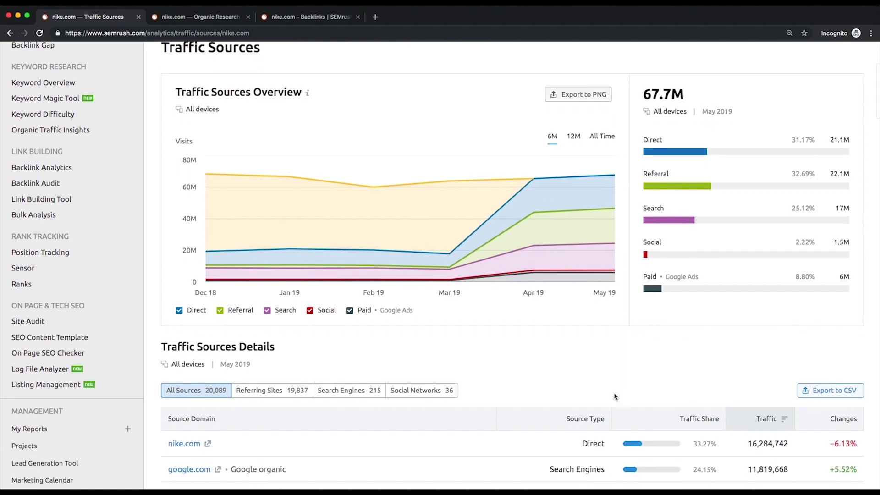
scroll(615, 397, down, 3)
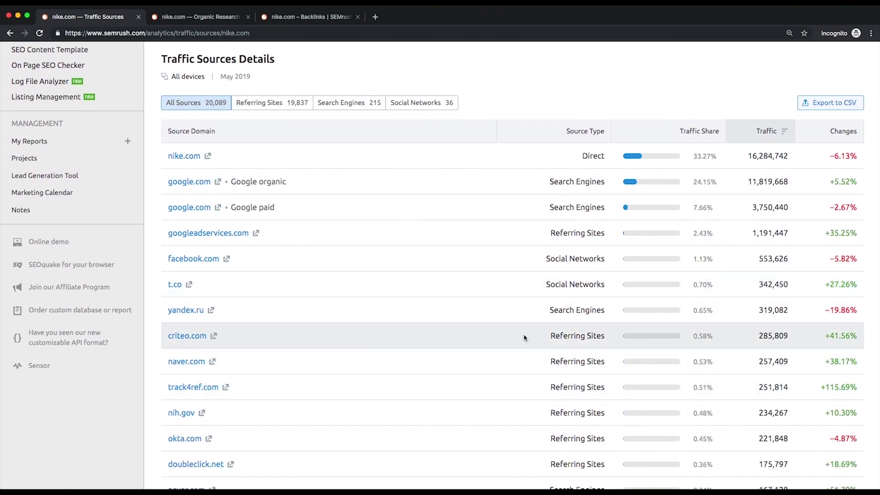
Step: Filter source details by referring sites, then search engines, ending on the 36 social networks
click(296, 104)
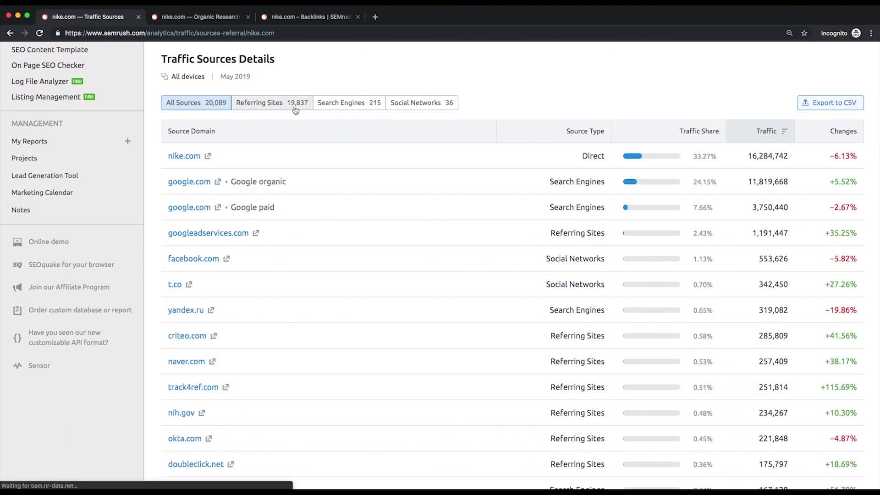
click(363, 111)
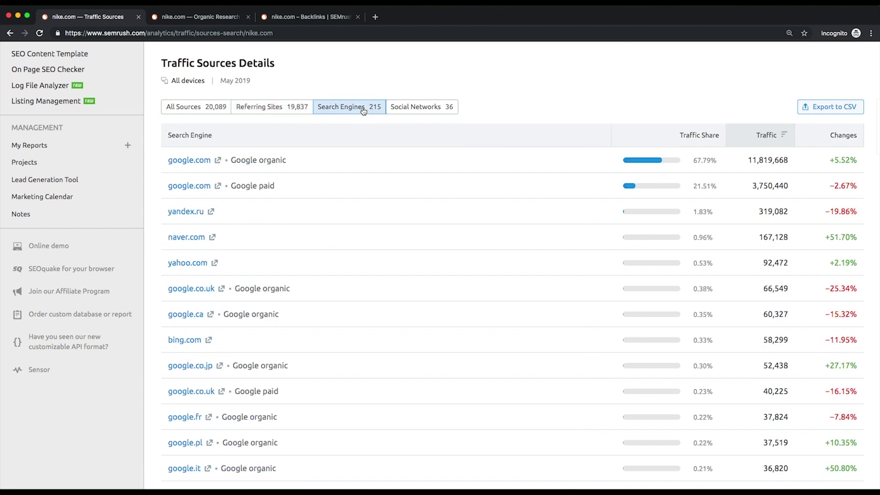
click(430, 112)
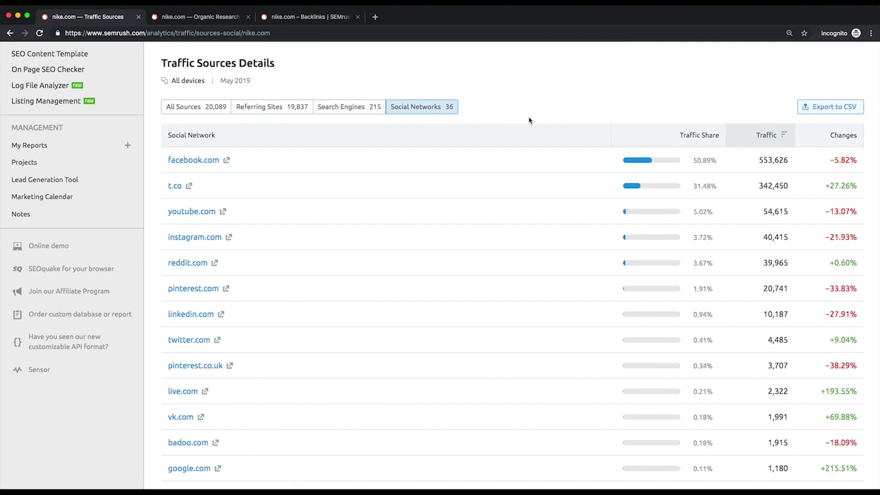